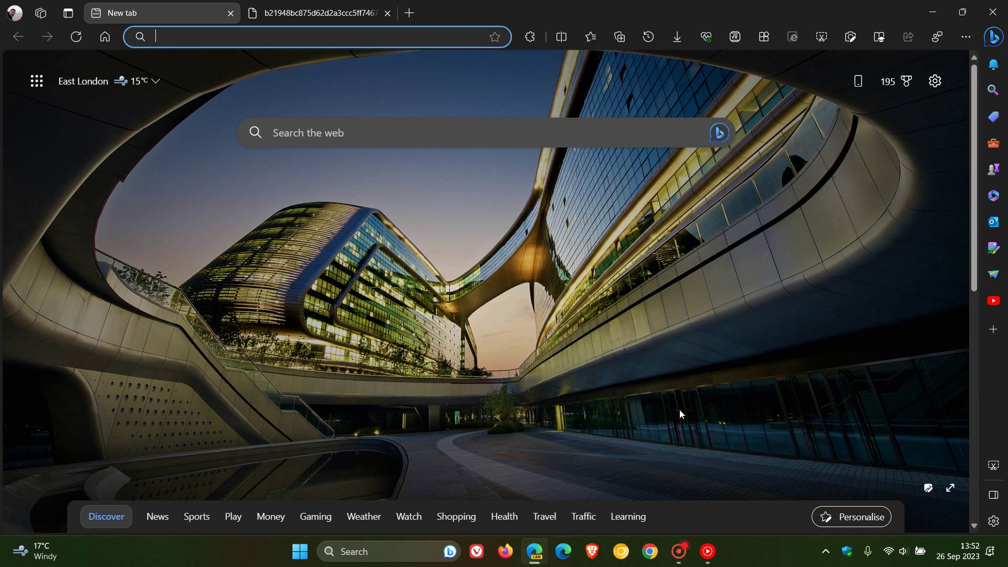
# Open the Bing Chat sidebar from the Bing button, then close it again
pyautogui.click(993, 37)
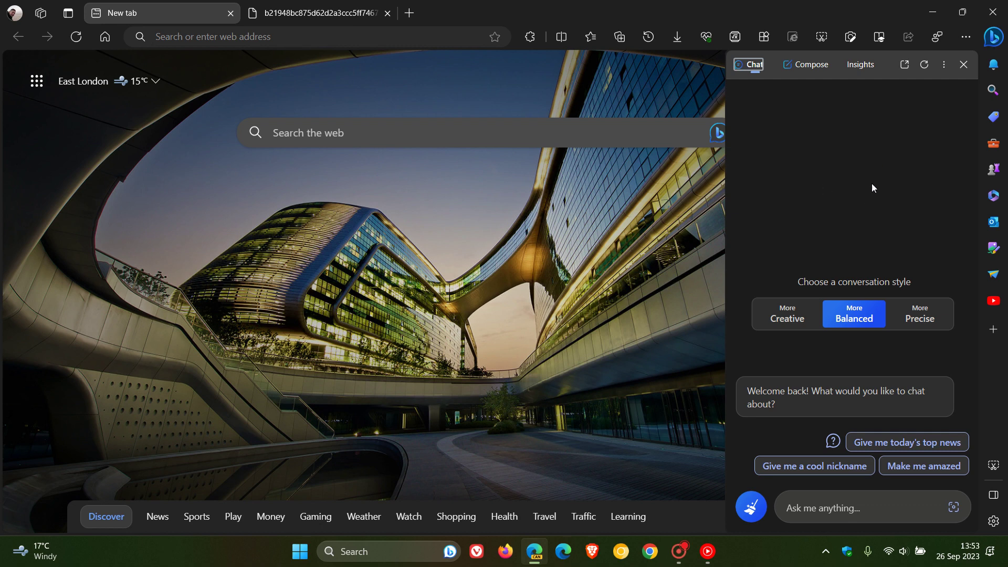
pyautogui.click(963, 65)
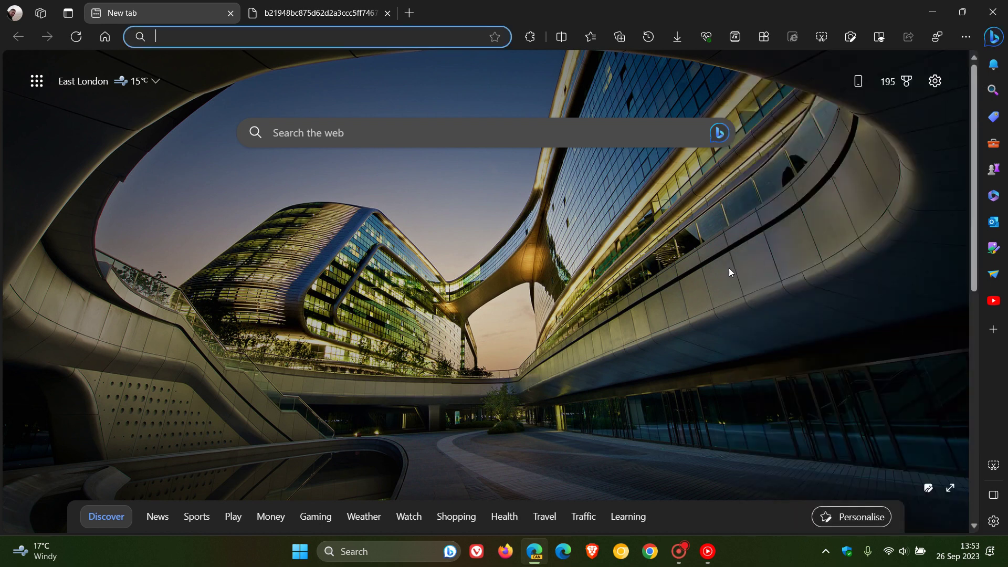
# Switch to the tab with the Plugins list screenshot showing Kayak, Klarna and MathSolver
pyautogui.click(339, 14)
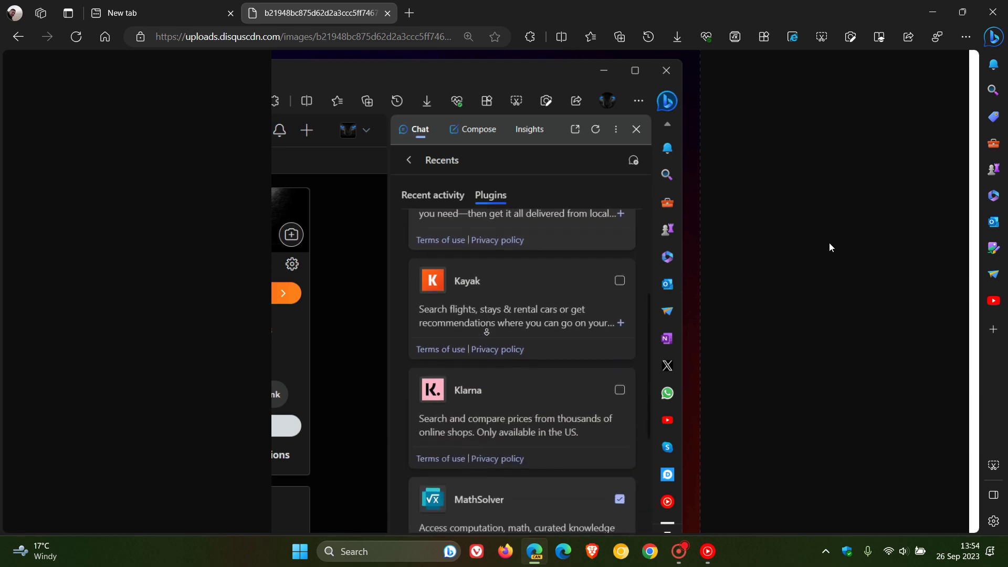
pyautogui.click(199, 14)
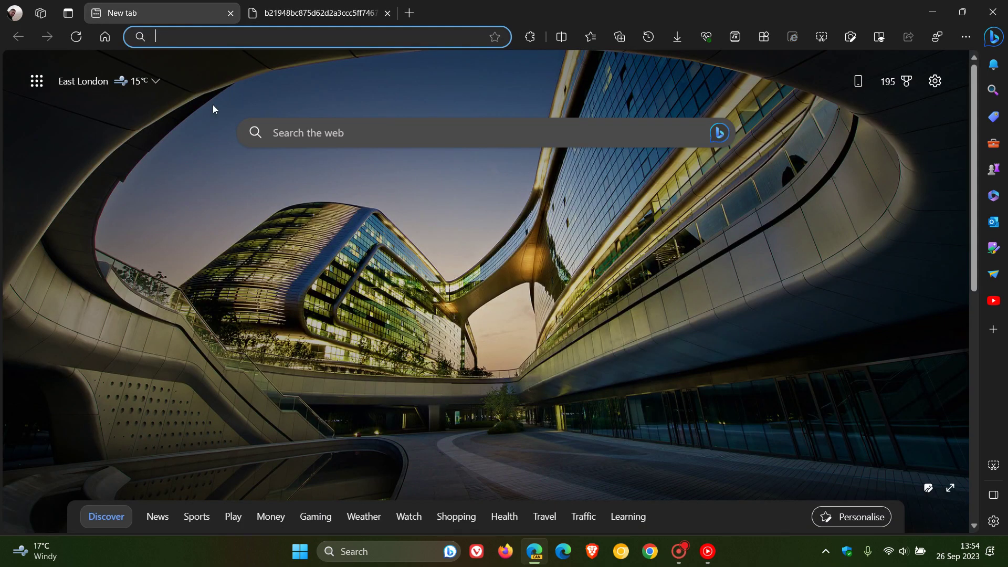
pyautogui.click(255, 133)
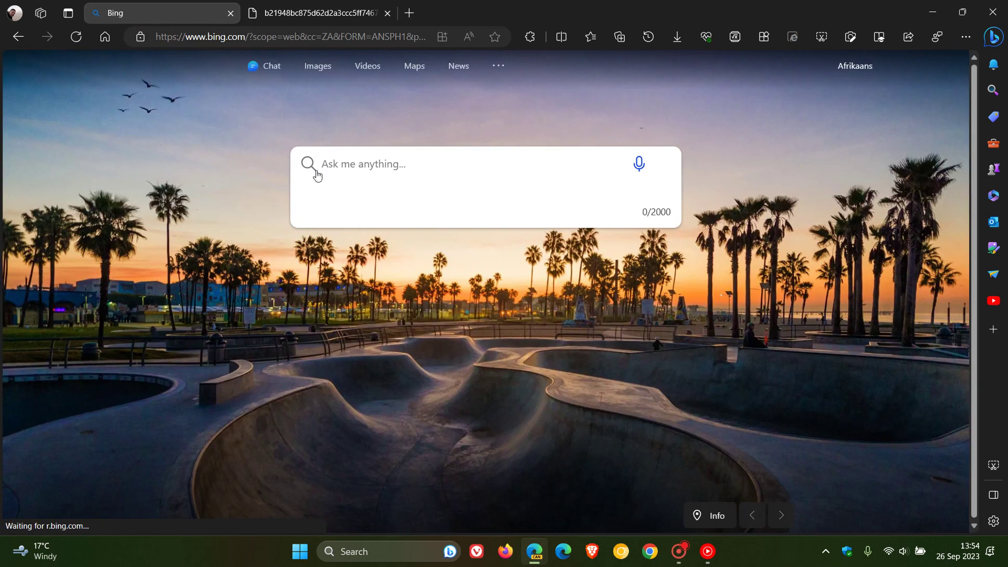
pyautogui.click(274, 70)
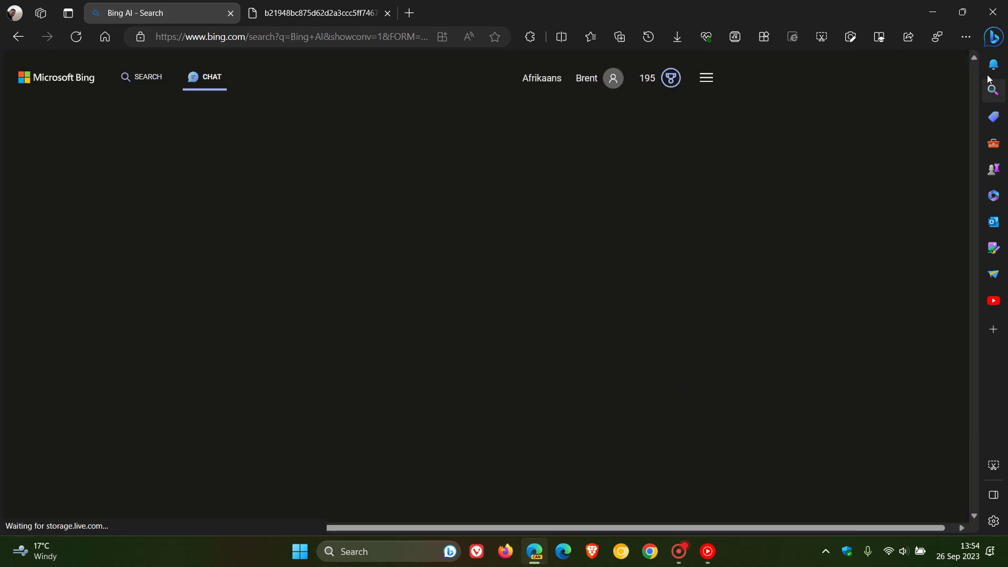
pyautogui.click(993, 37)
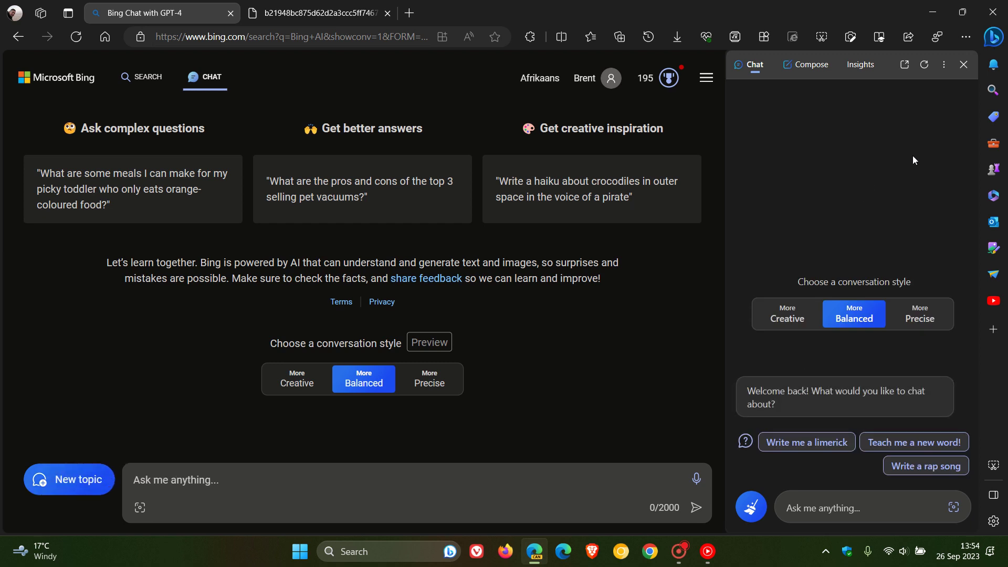
pyautogui.click(962, 67)
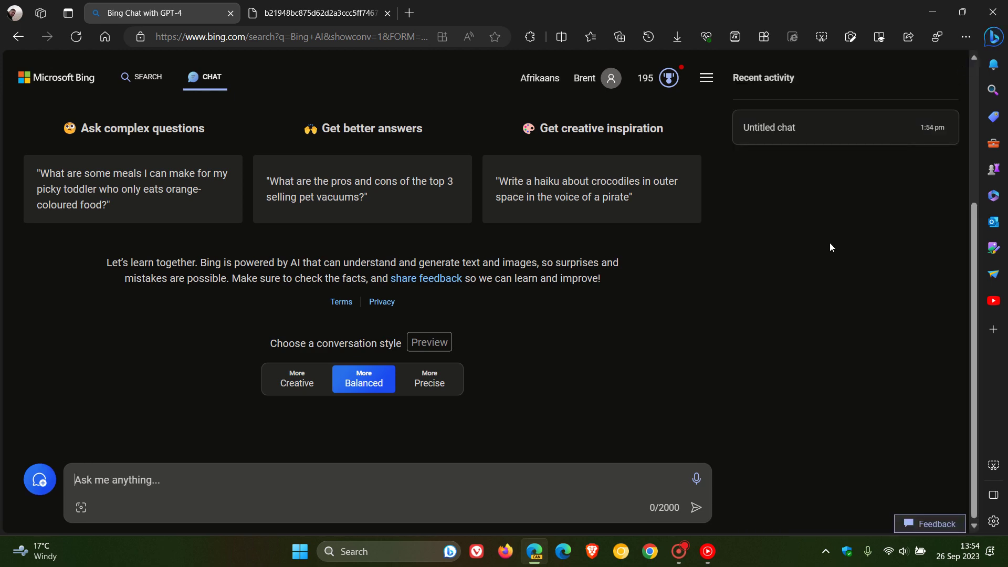
pyautogui.click(104, 36)
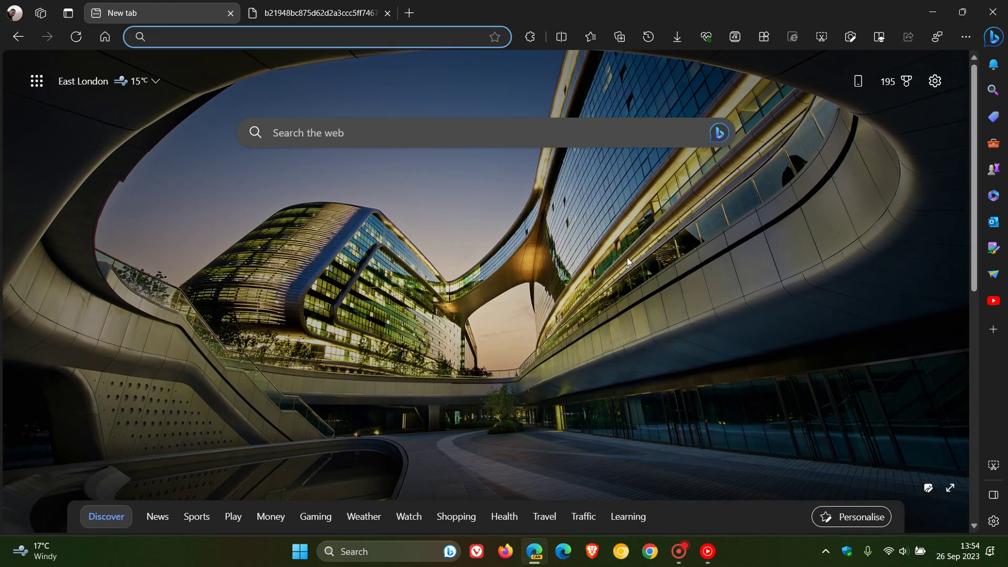